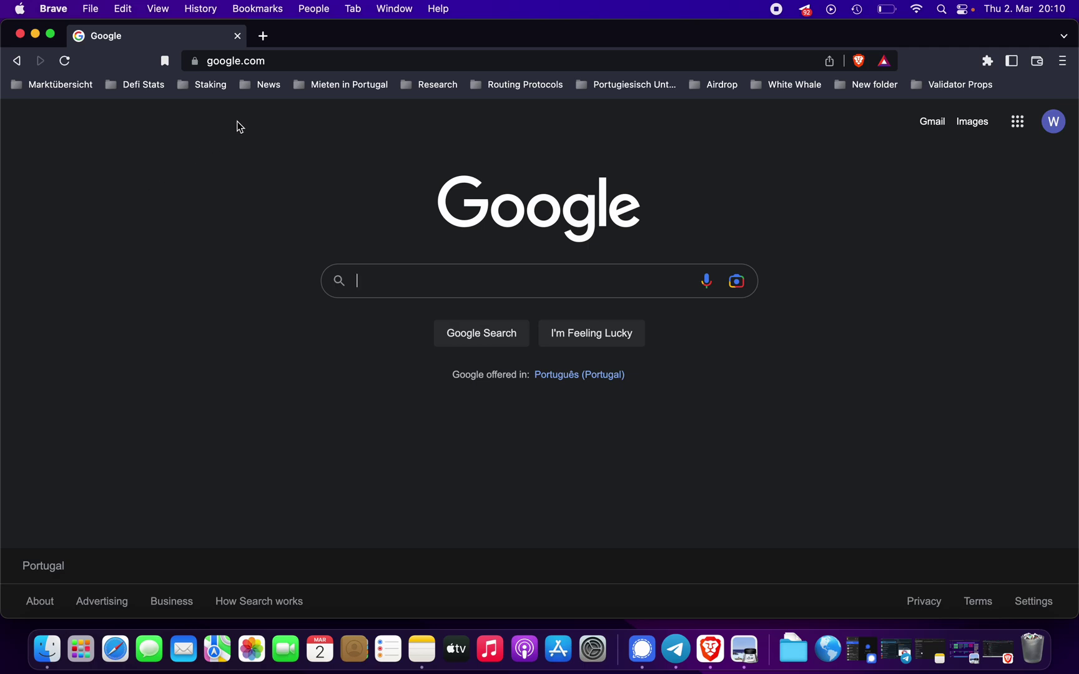
pyautogui.click(272, 63)
pyautogui.write('https://explorer.silknodes.io/')
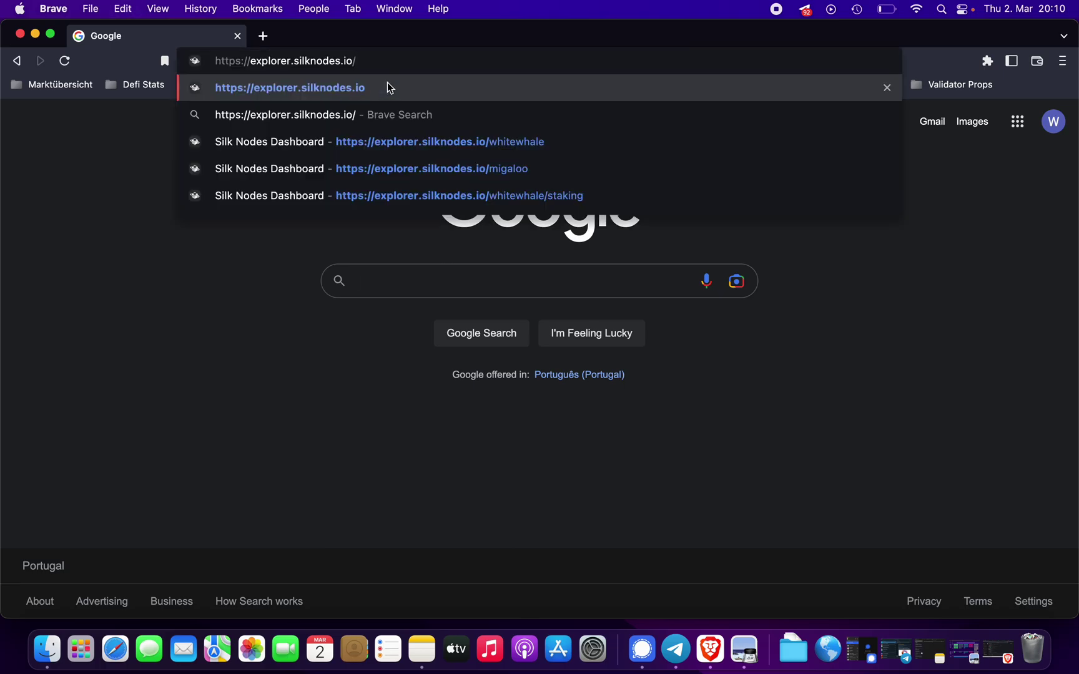
# Step: Load explorer.silknodes.io and open the MIGALOO chain card from the chain list
pyautogui.click(387, 83)
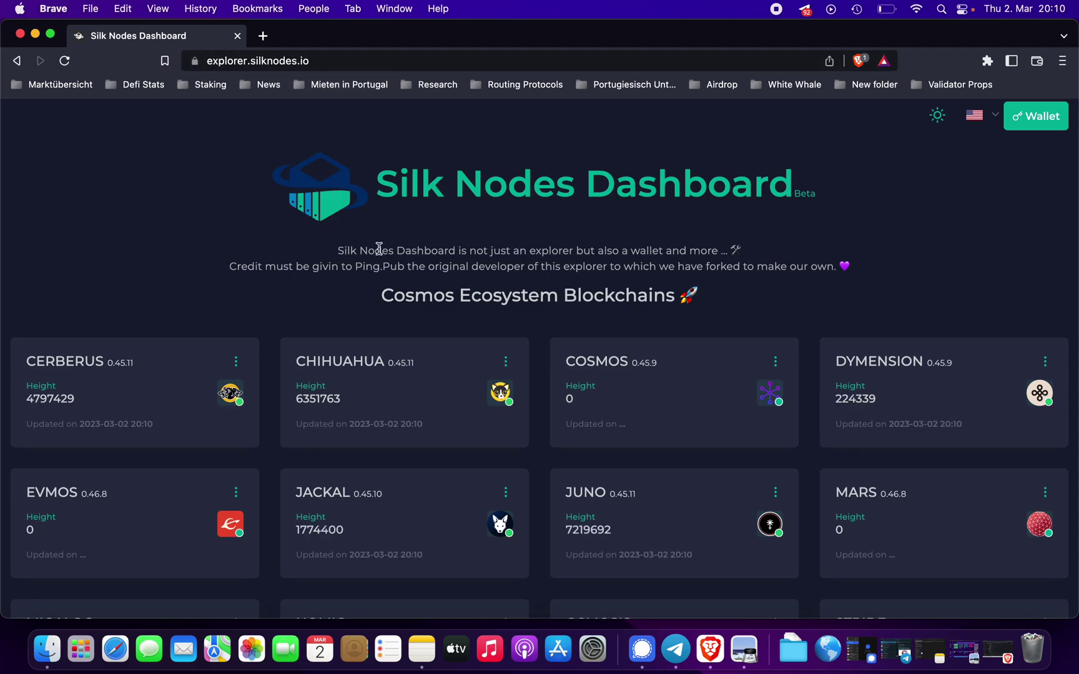
pyautogui.scroll(-5, 379, 250)
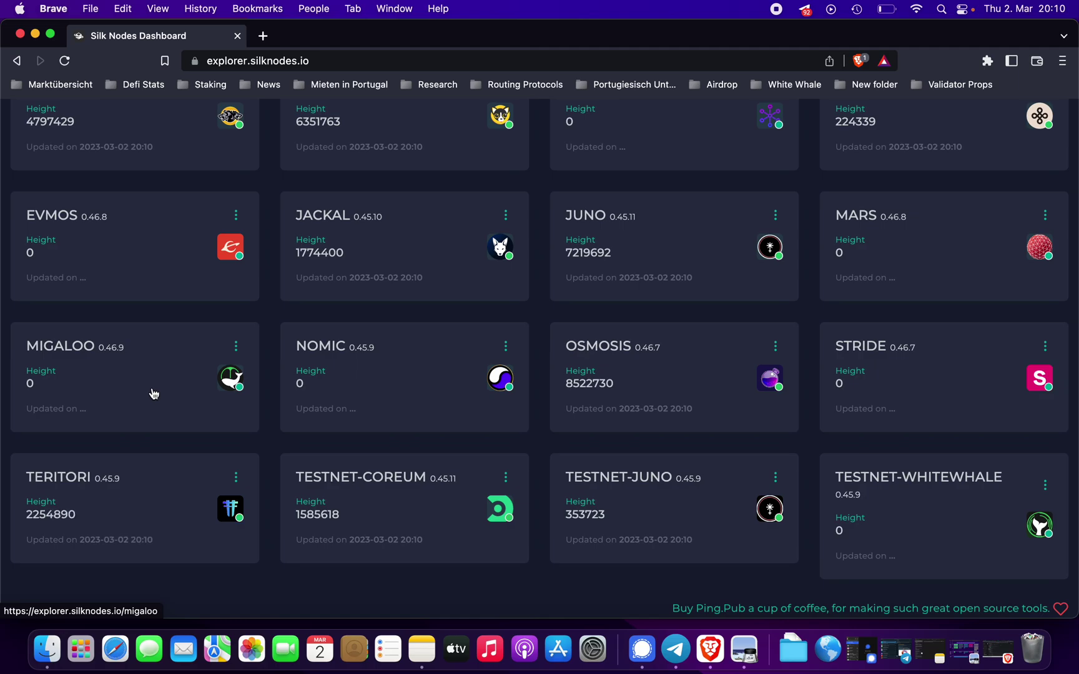
pyautogui.click(153, 393)
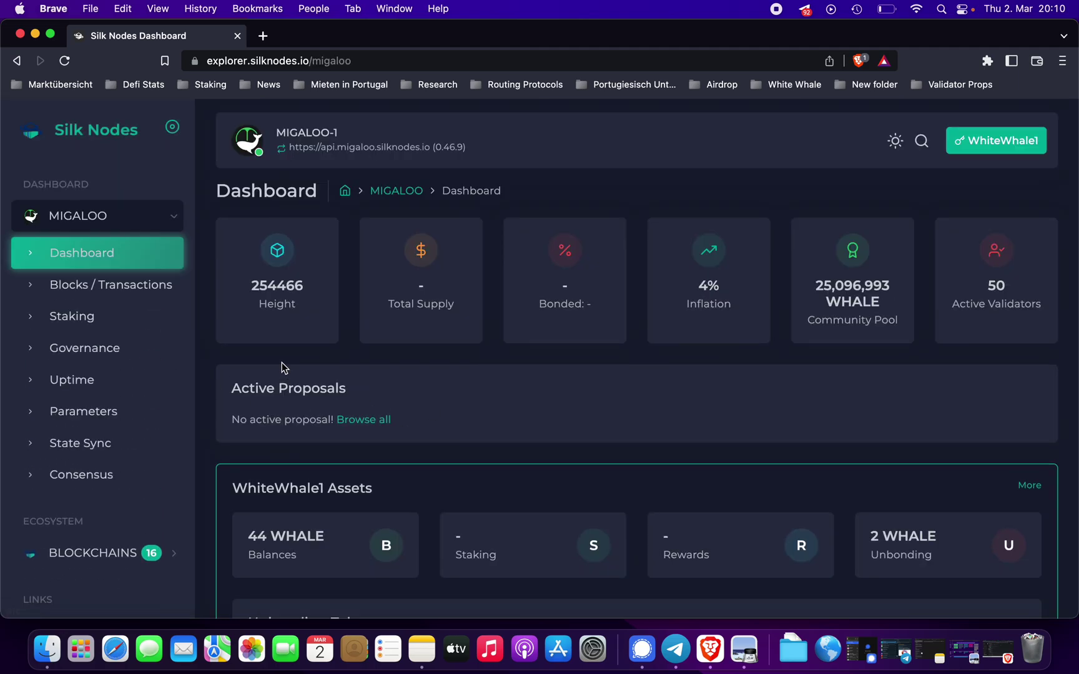
# Step: Open Migaloo Staking and start a delegation to the Kleomedes validator
pyautogui.click(104, 321)
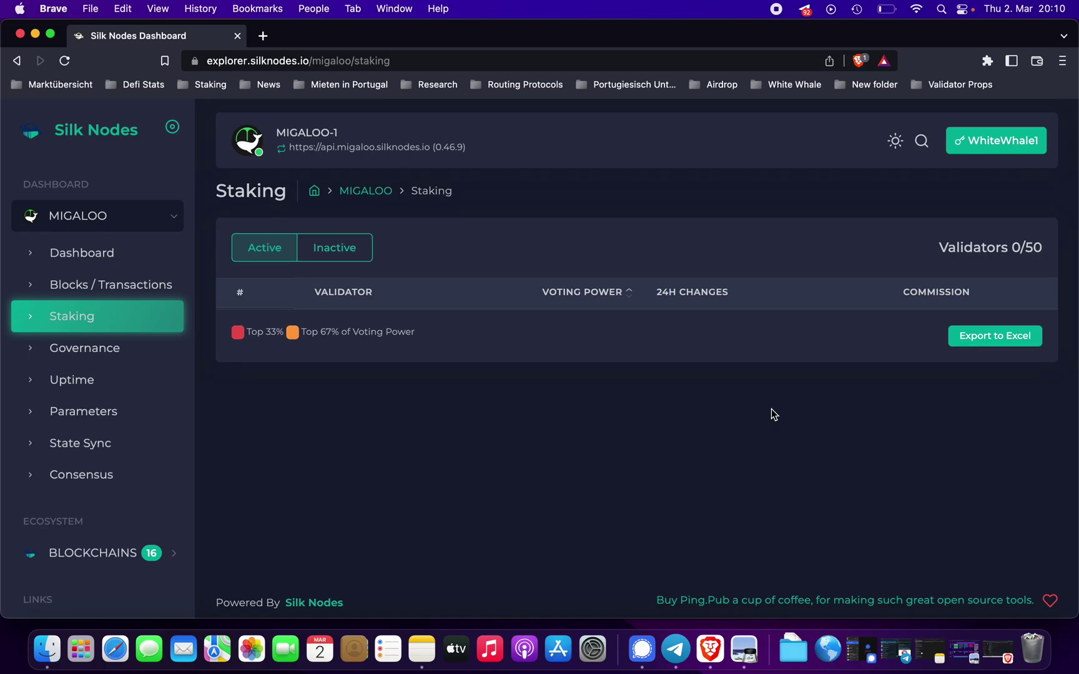
pyautogui.scroll(-10, 534, 506)
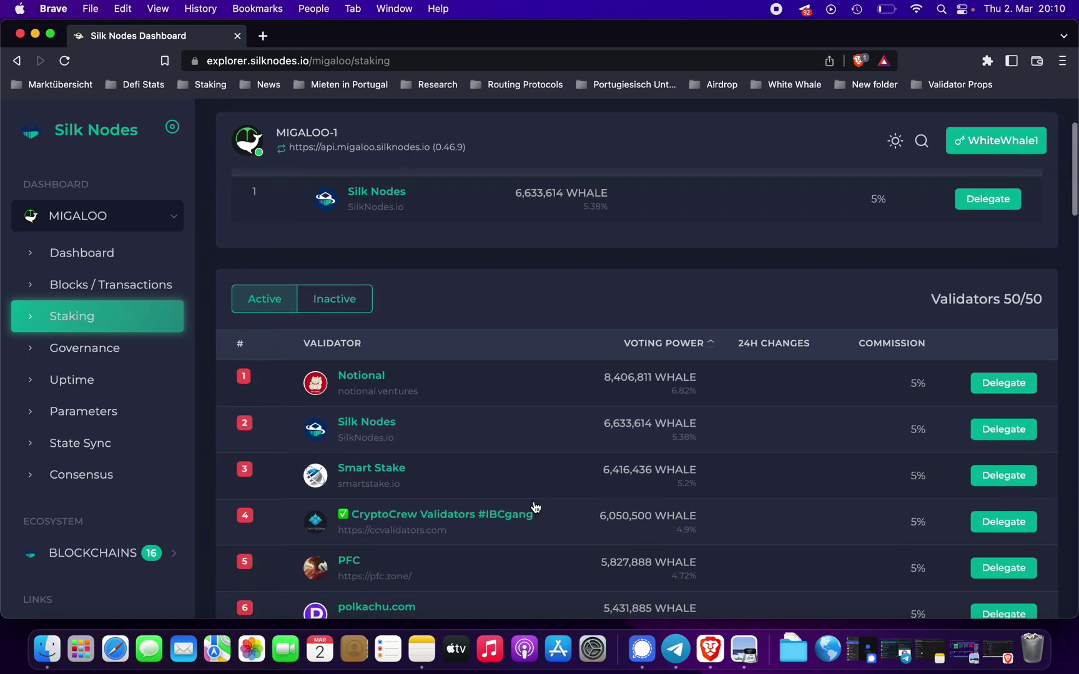
pyautogui.scroll(-15, 535, 505)
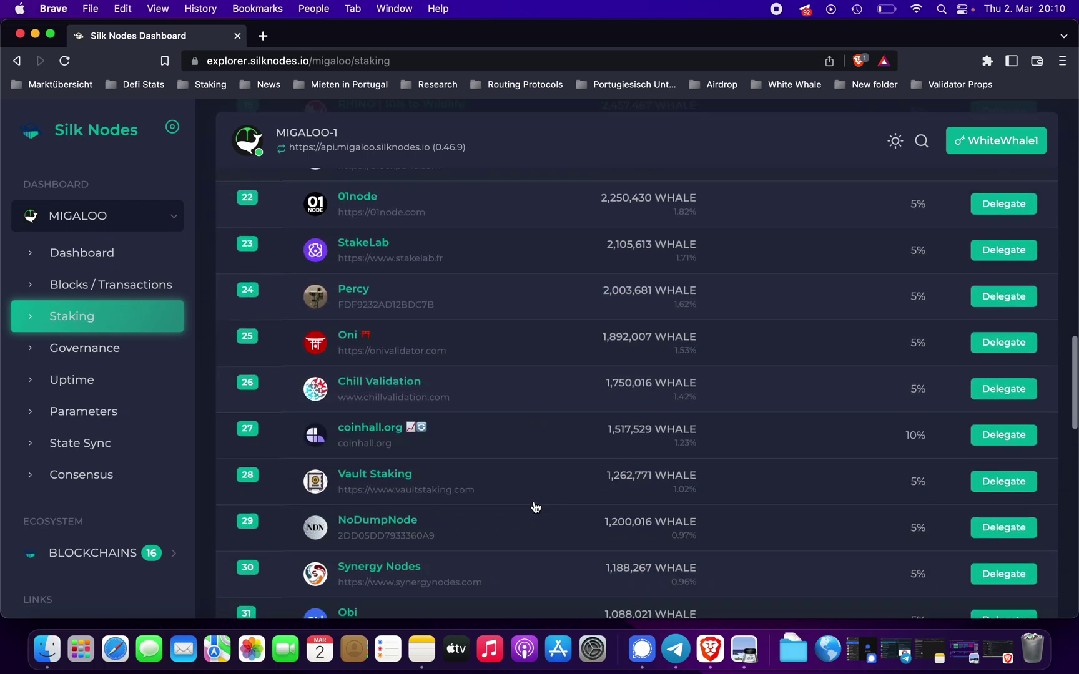
pyautogui.scroll(-20, 535, 506)
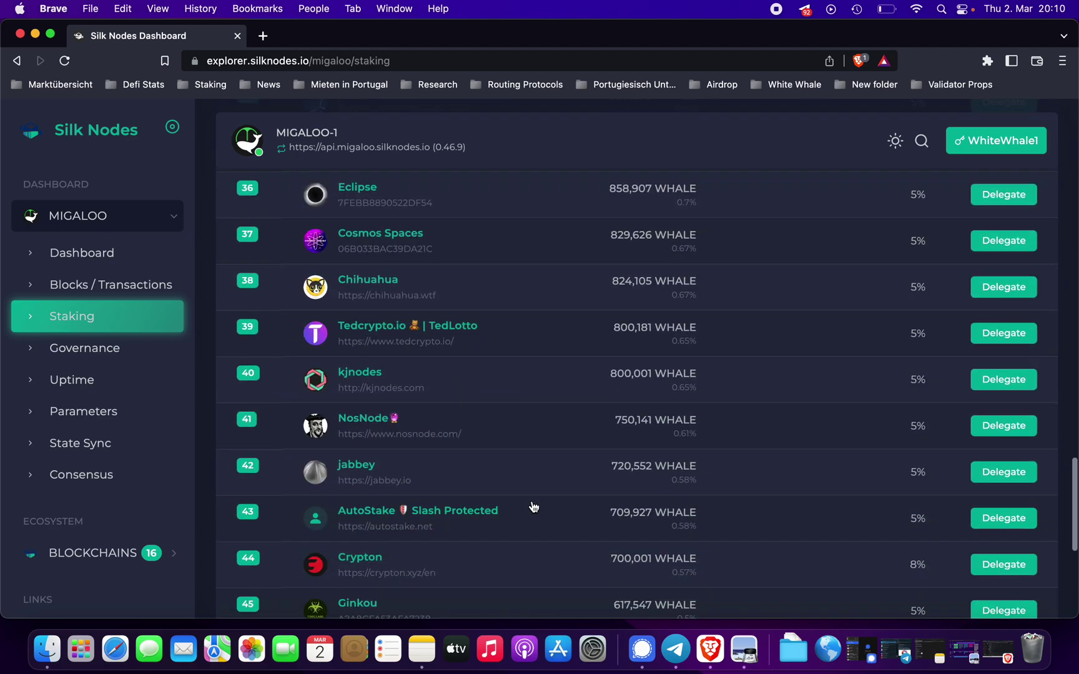
pyautogui.scroll(-3, 533, 506)
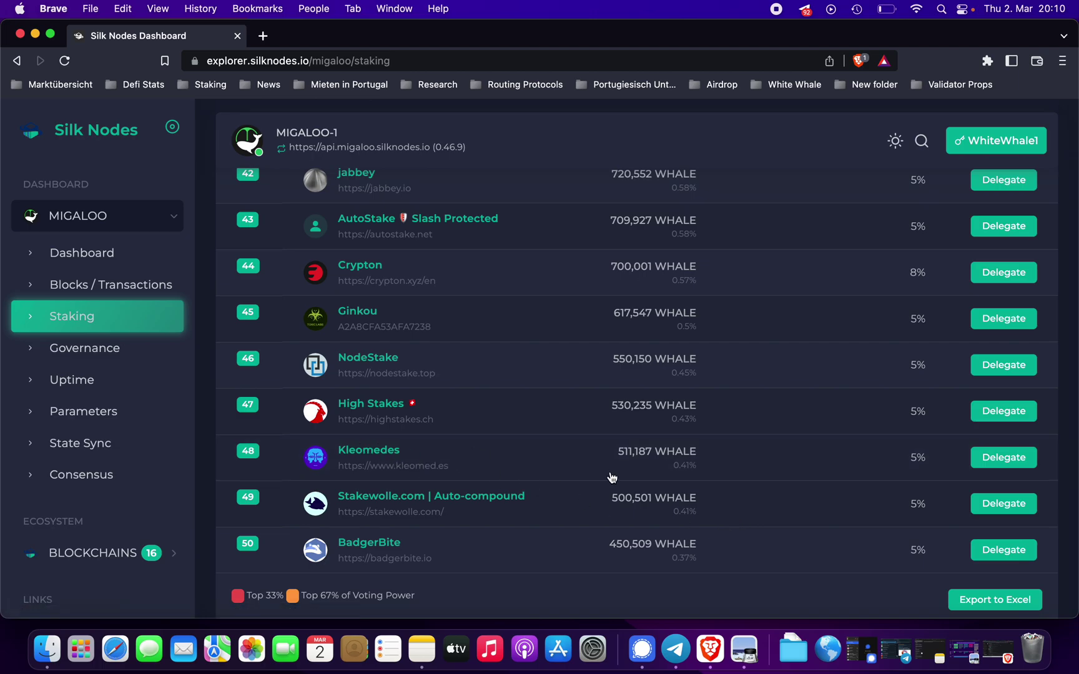
pyautogui.click(1004, 462)
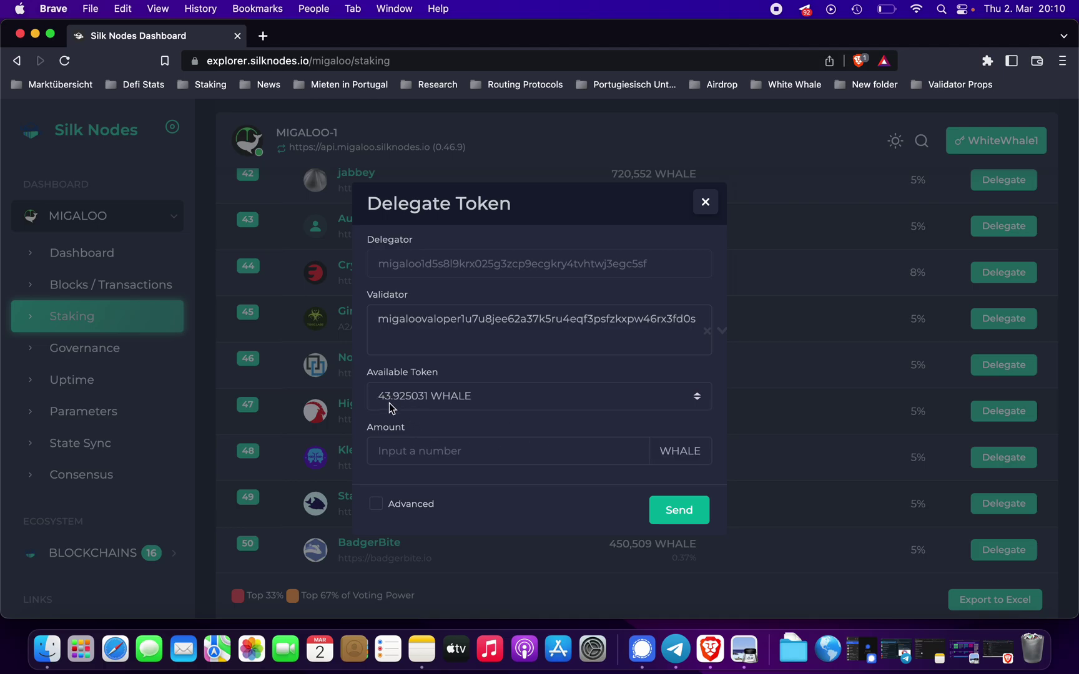
# Step: Enter an amount of 1 WHALE and send the delegation to Keplr
pyautogui.click(429, 441)
pyautogui.write('1')
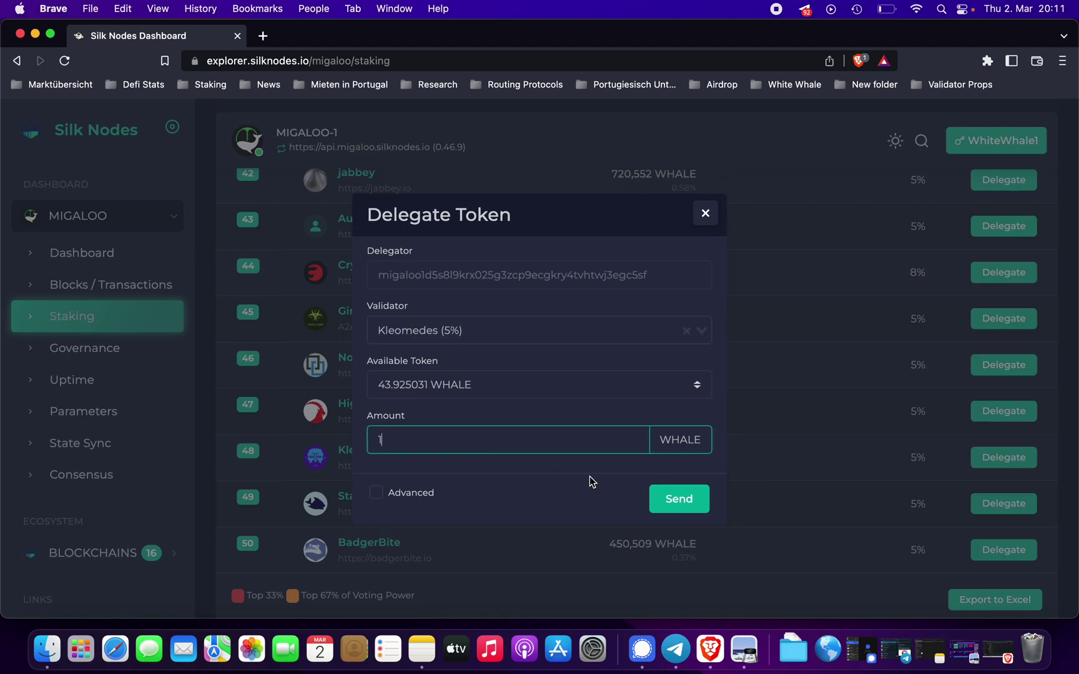
pyautogui.click(667, 501)
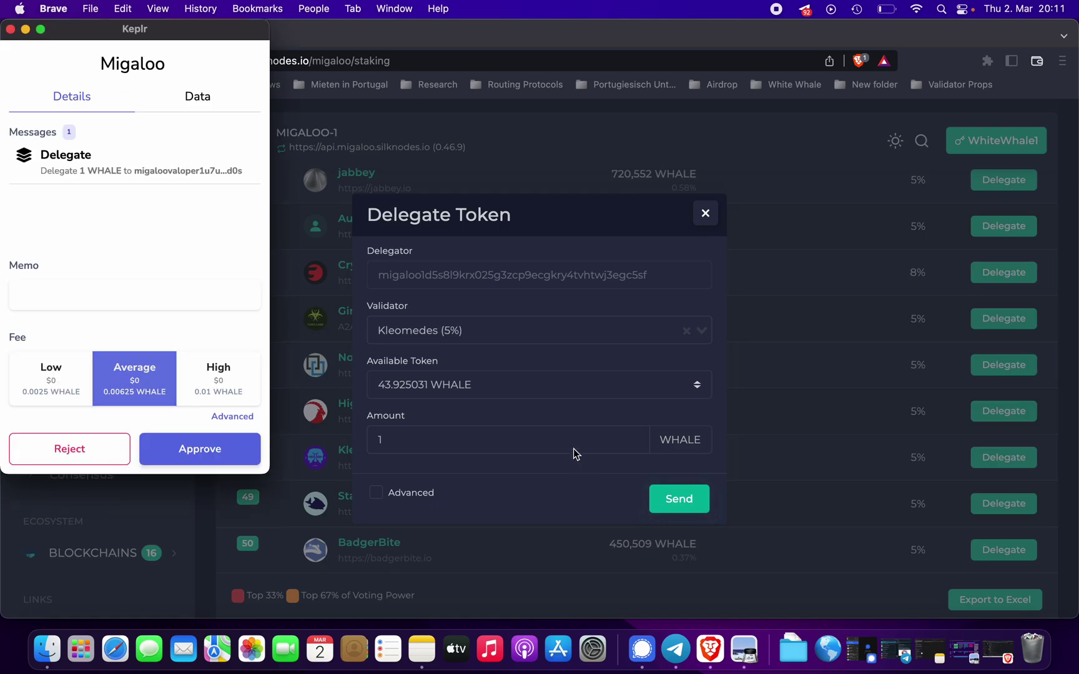
# Step: Approve the 1 WHALE delegation in Keplr and dismiss the success message
pyautogui.click(212, 445)
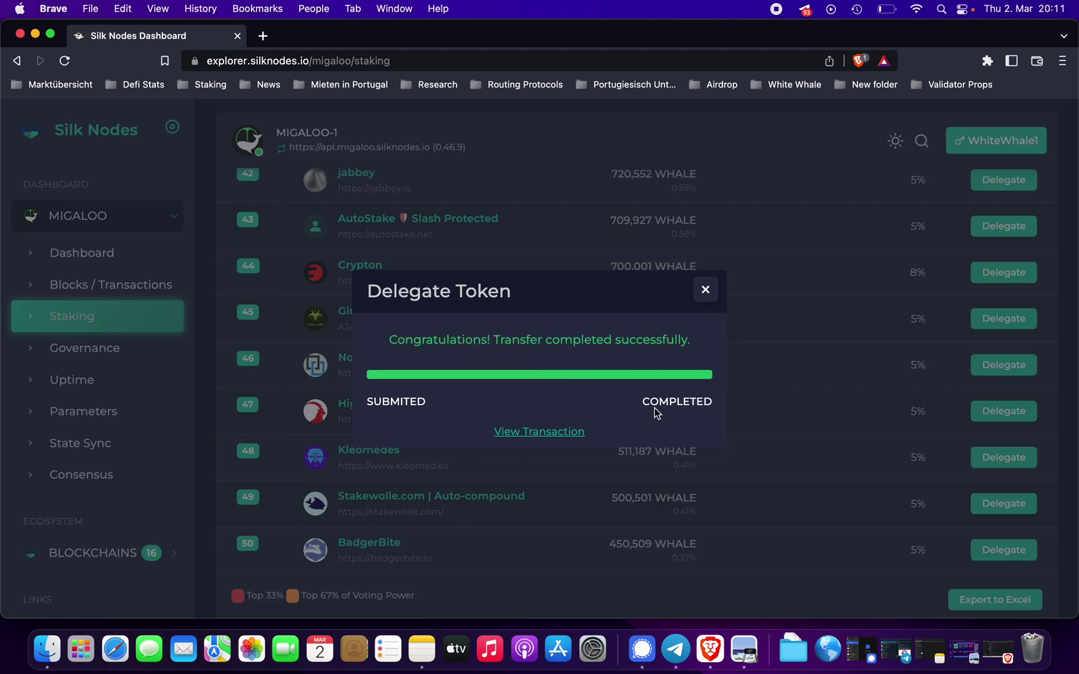
pyautogui.click(704, 293)
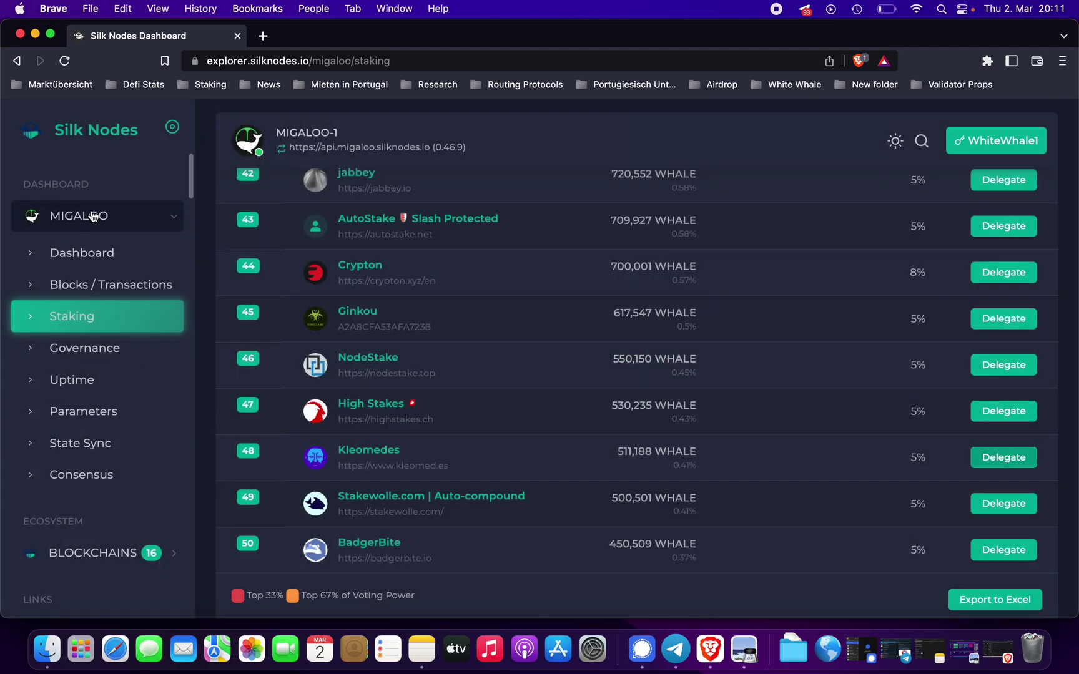
# Step: Return to the Migaloo dashboard and view the Assets table with 1 WHALE on Kleomedes
pyautogui.click(86, 254)
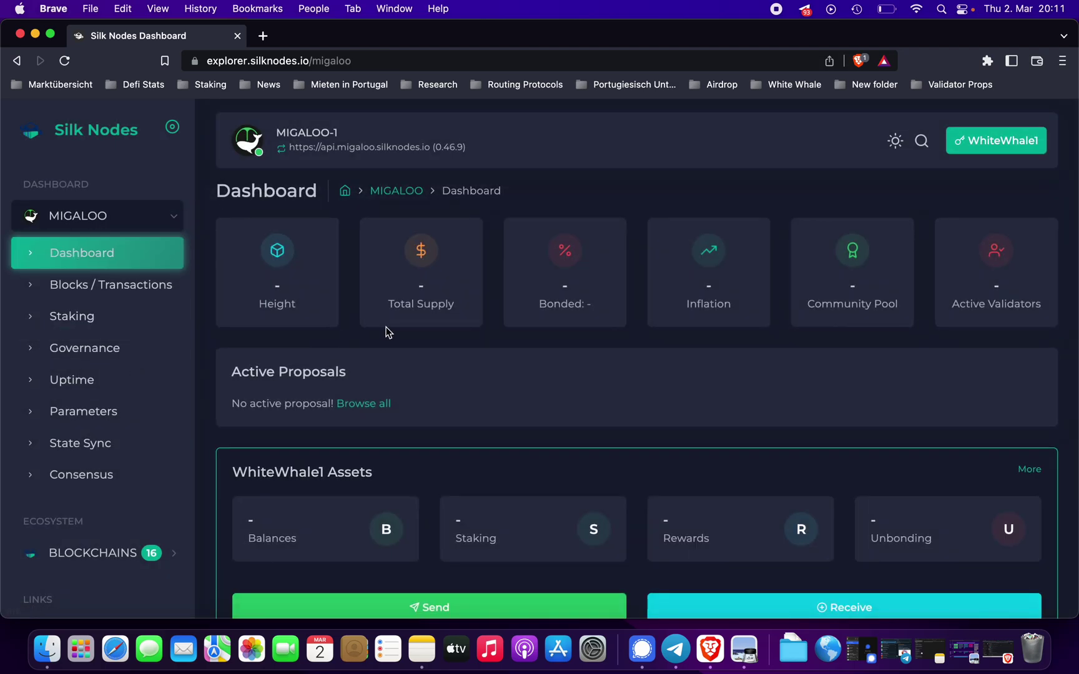
pyautogui.scroll(-5, 648, 412)
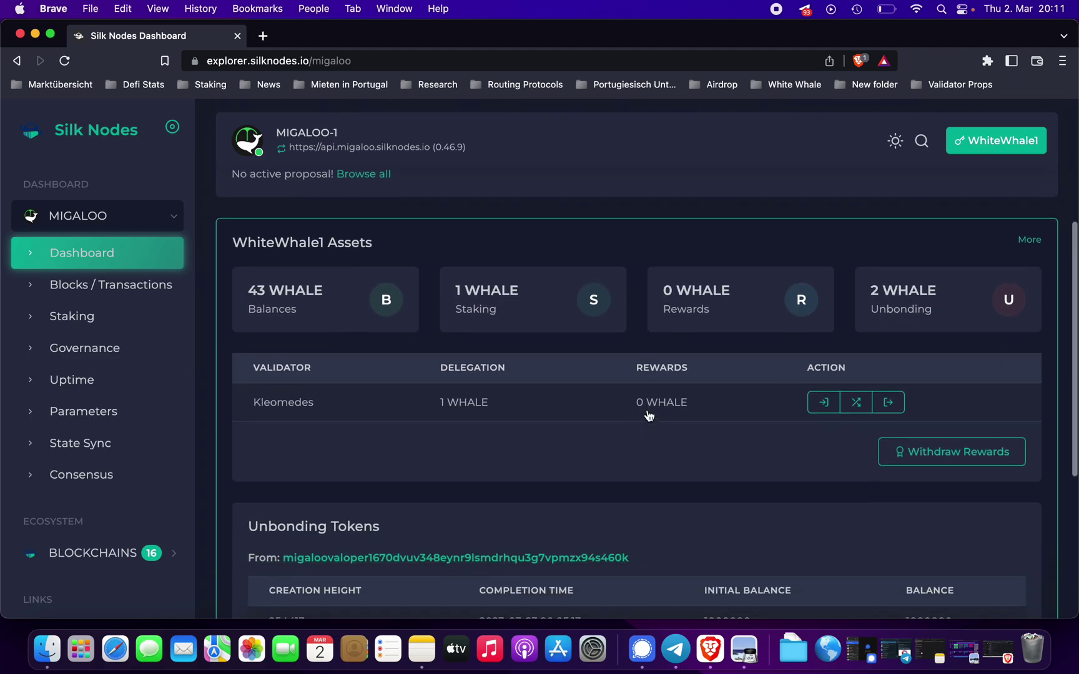
pyautogui.scroll(-1, 647, 414)
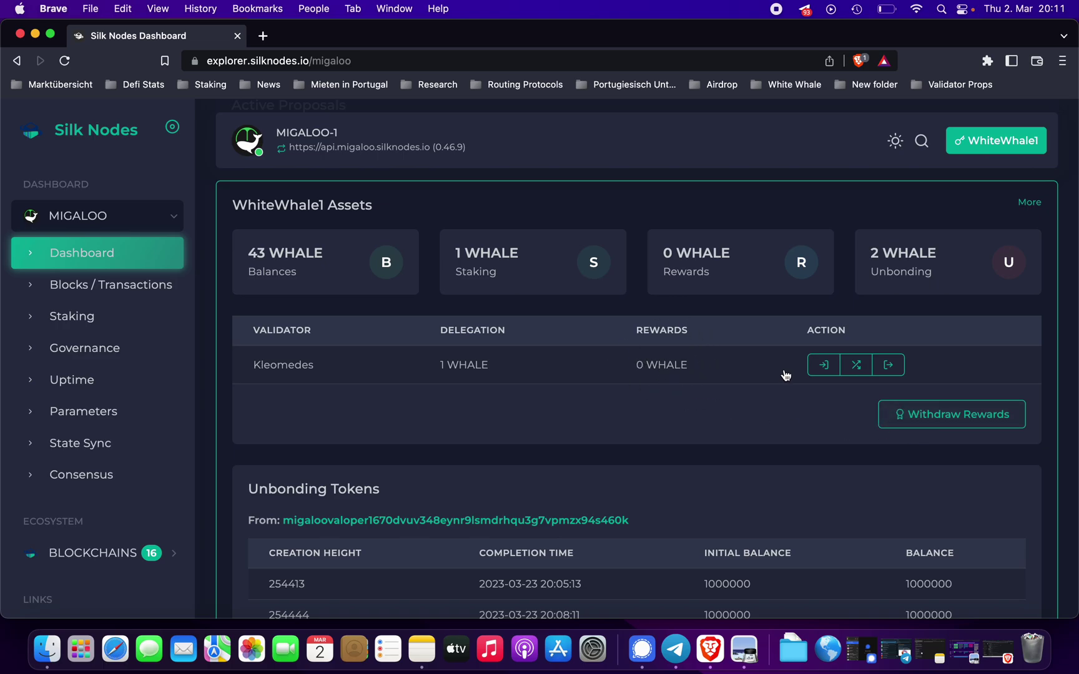
# Step: Fill the Kleomedes Unbond form with amount 1, check the delegation dropdown, then close it
pyautogui.click(890, 366)
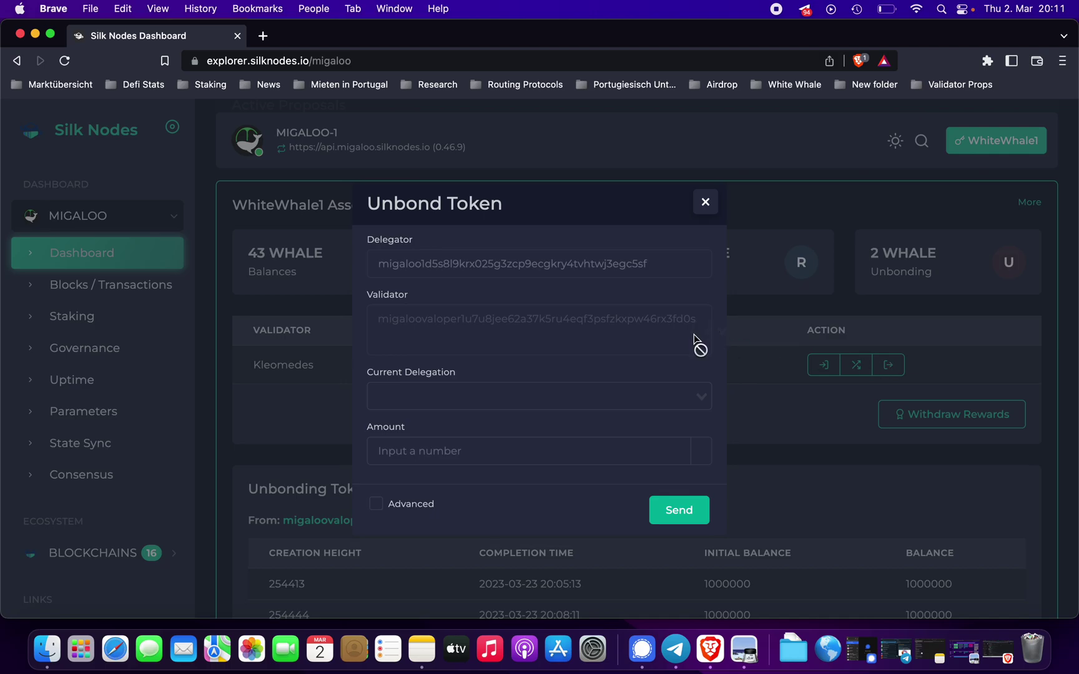
pyautogui.click(532, 455)
pyautogui.write('1')
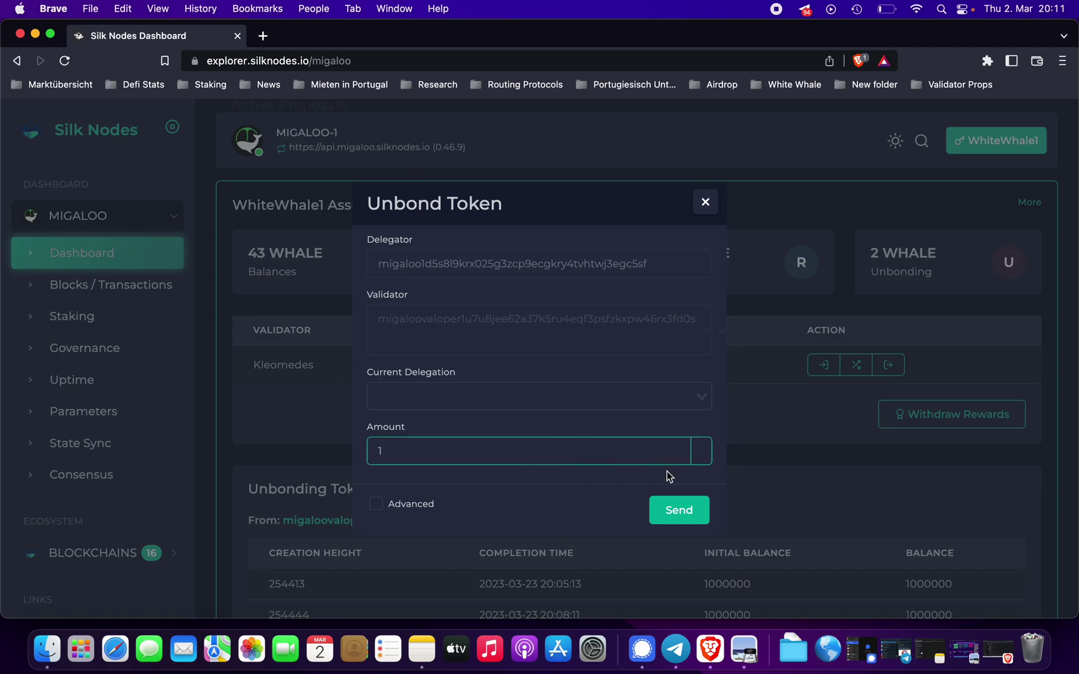
pyautogui.click(682, 515)
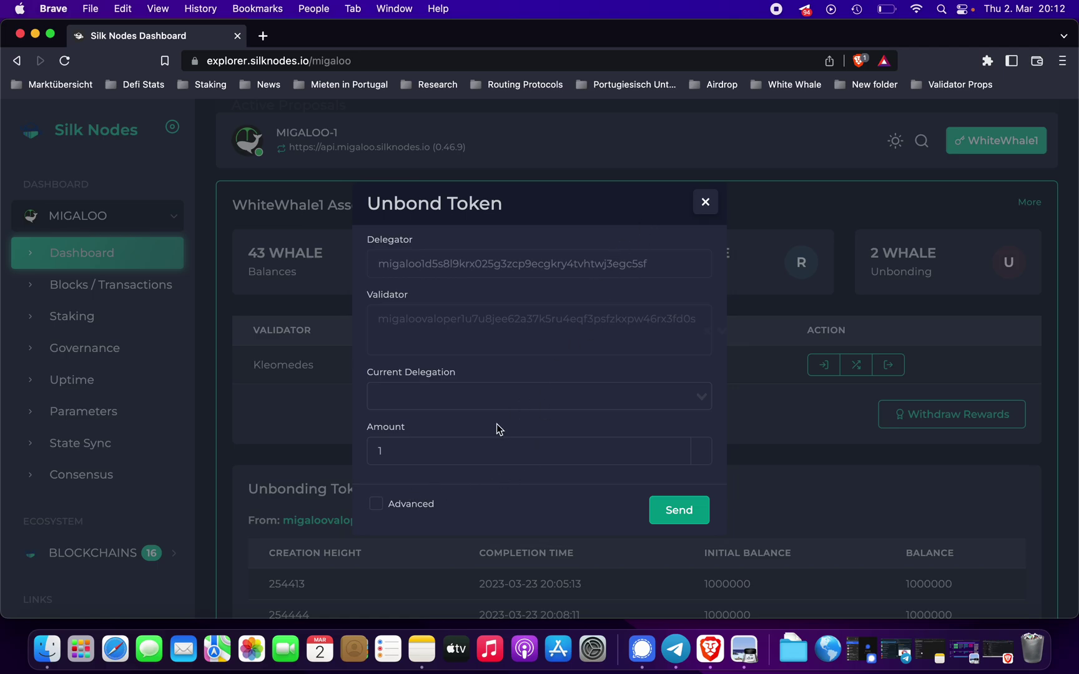
pyautogui.click(447, 403)
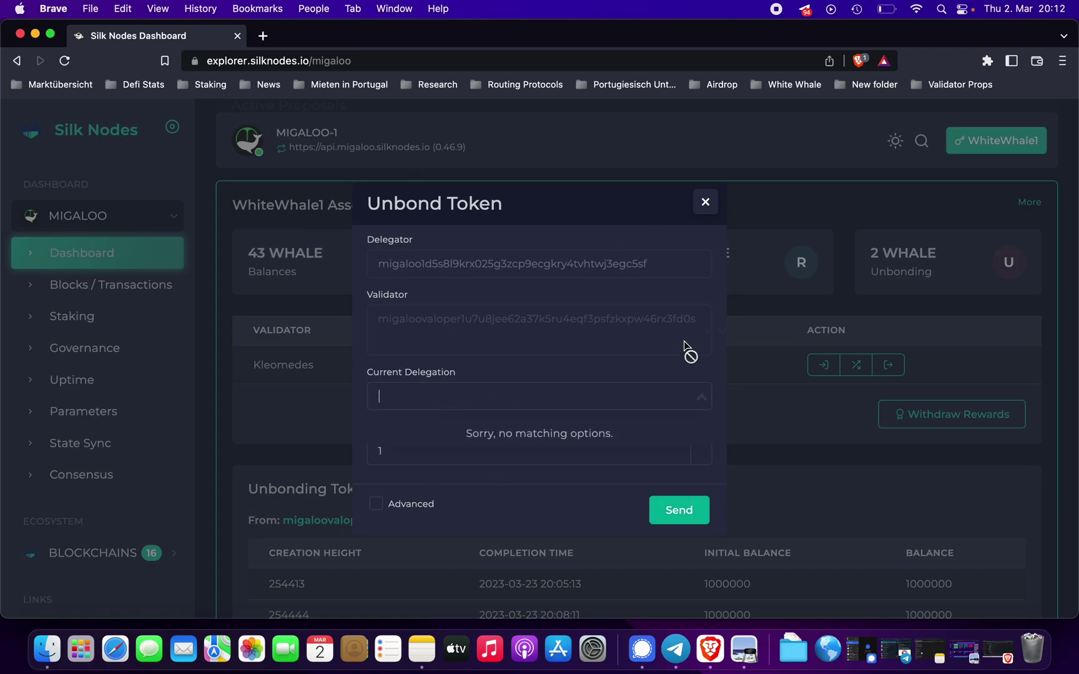
pyautogui.click(705, 203)
# Step: Reload the Migaloo dashboard page and scroll through it
pyautogui.click(483, 56)
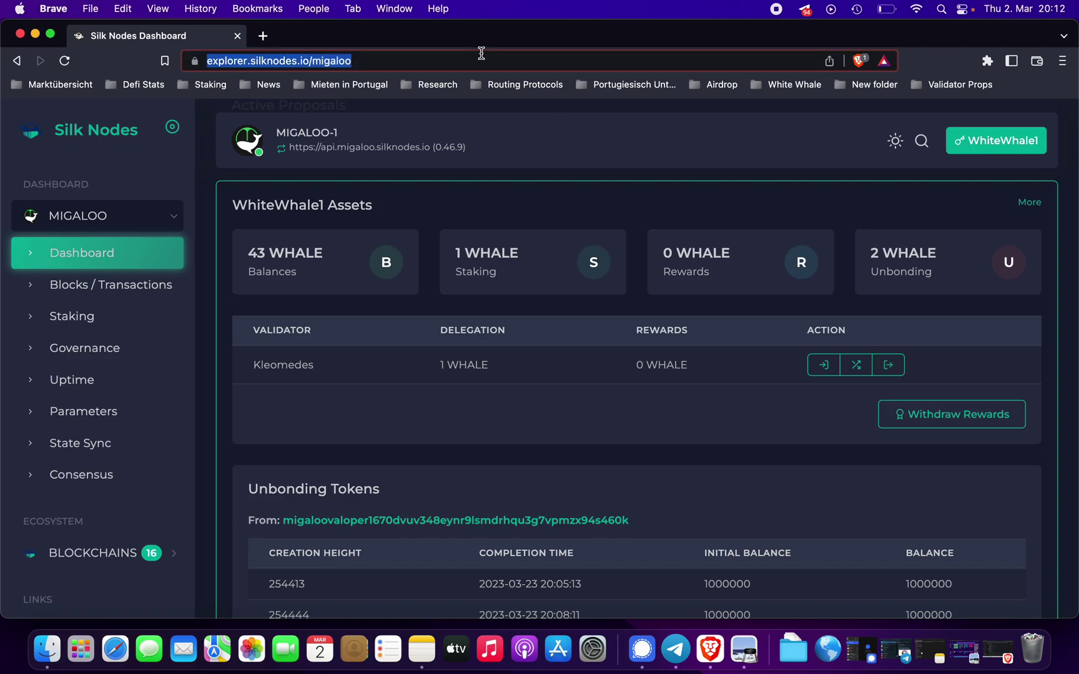
pyautogui.press('Return')
pyautogui.scroll(-5, 693, 437)
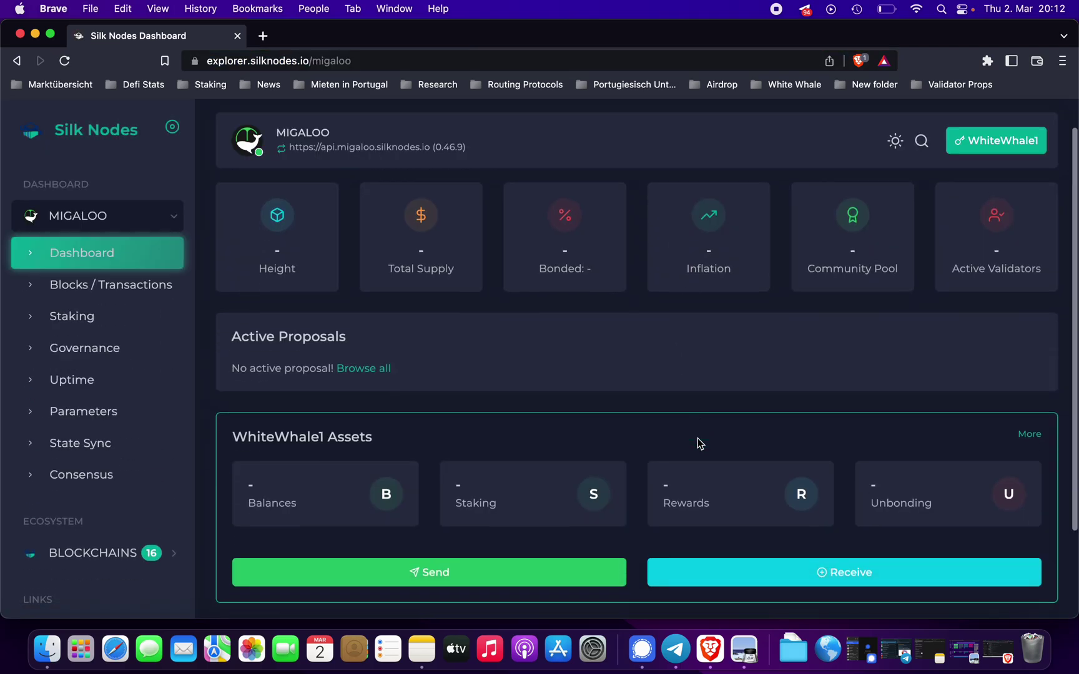
pyautogui.scroll(3, 641, 504)
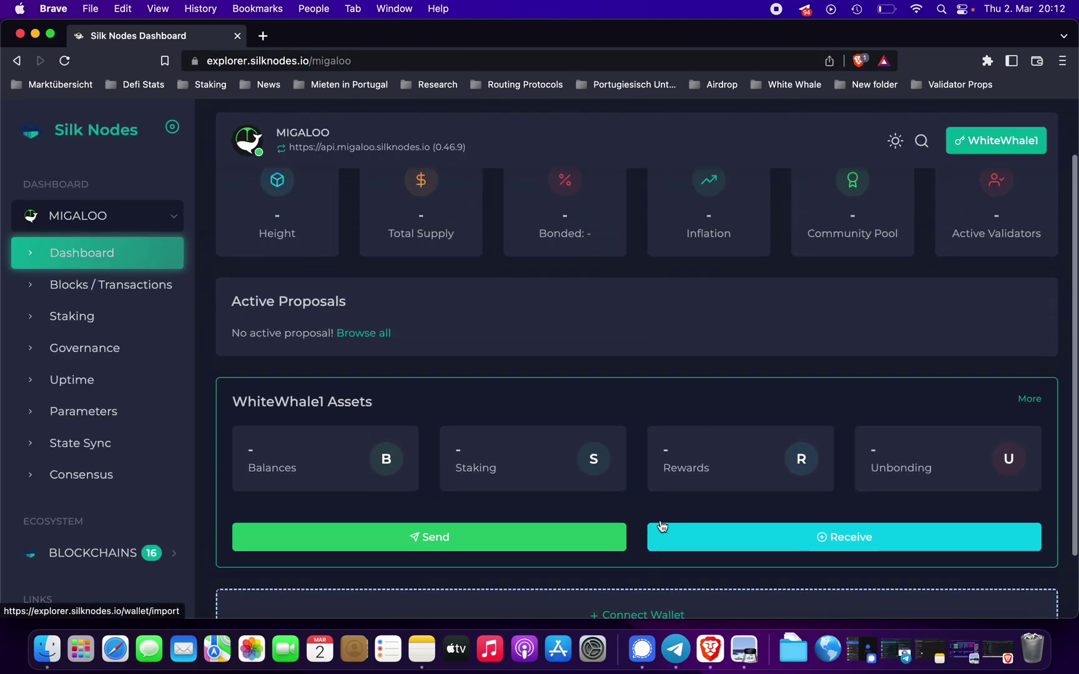
pyautogui.scroll(-3, 664, 534)
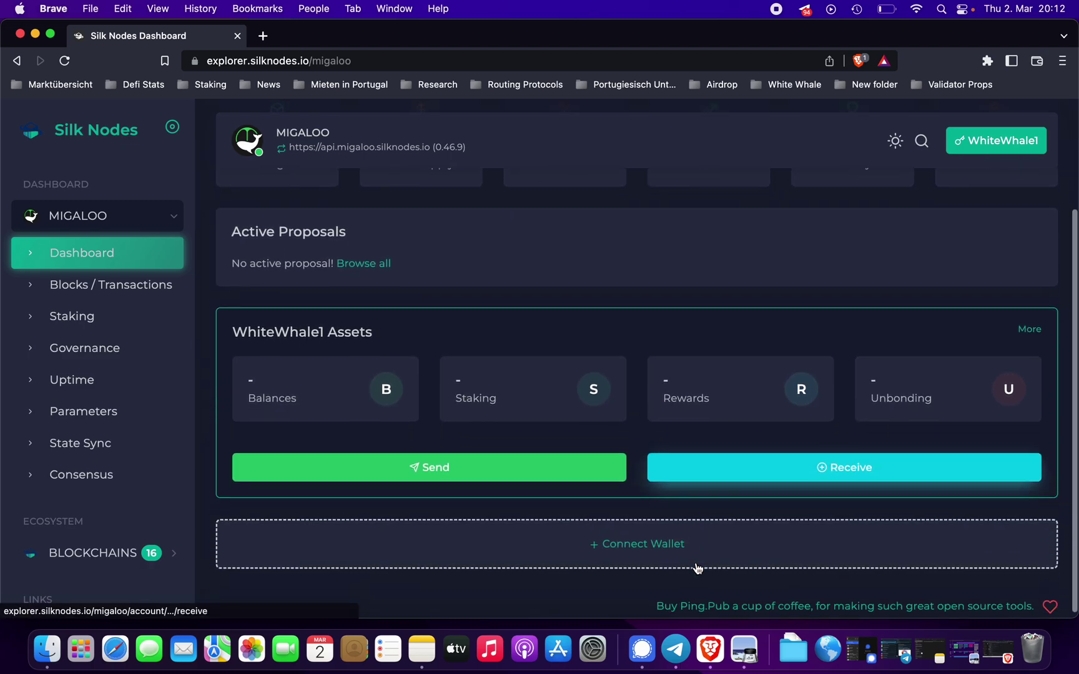
pyautogui.scroll(3, 713, 409)
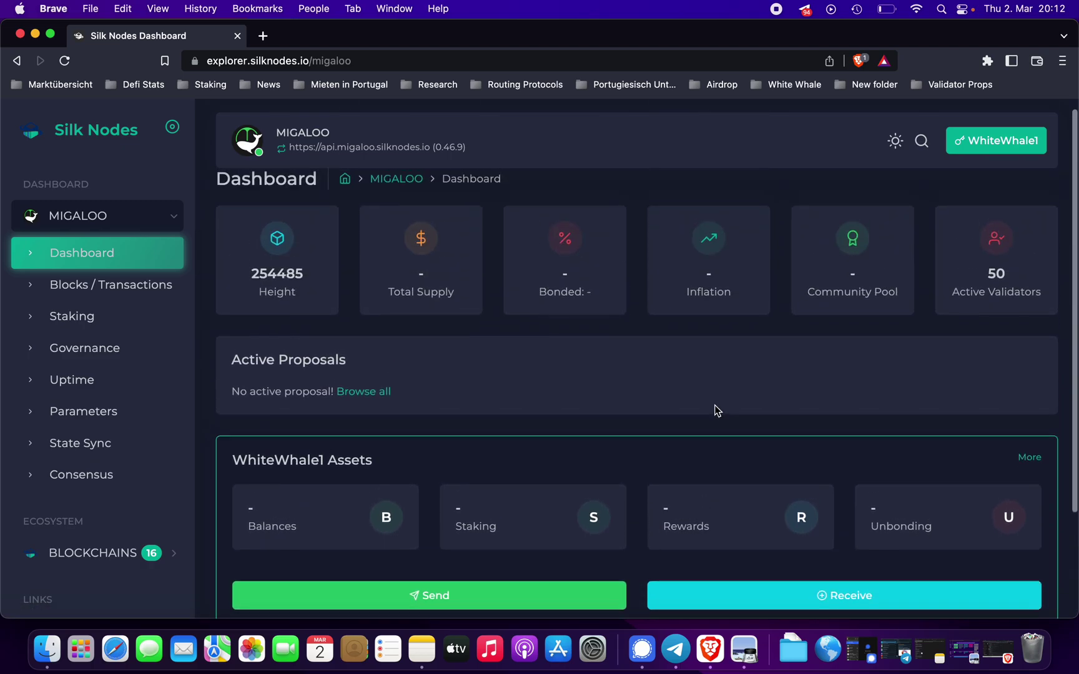
pyautogui.scroll(-3, 713, 409)
# Step: Visit the Connect Wallet page, go back, and open the Migaloo Staking page
pyautogui.click(671, 539)
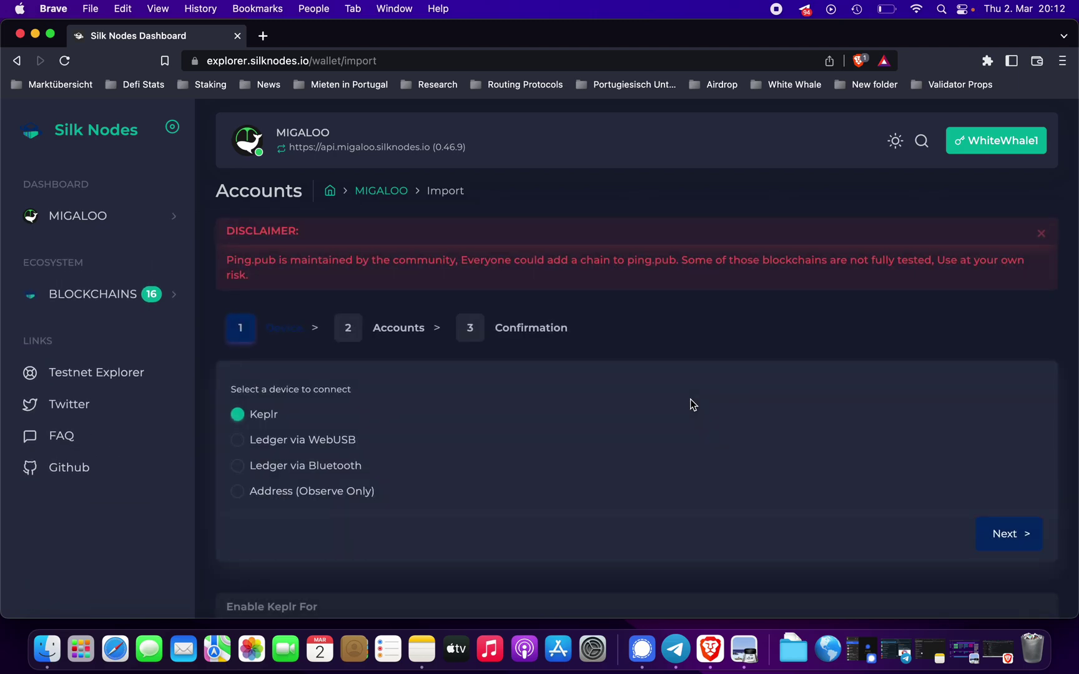
pyautogui.click(16, 61)
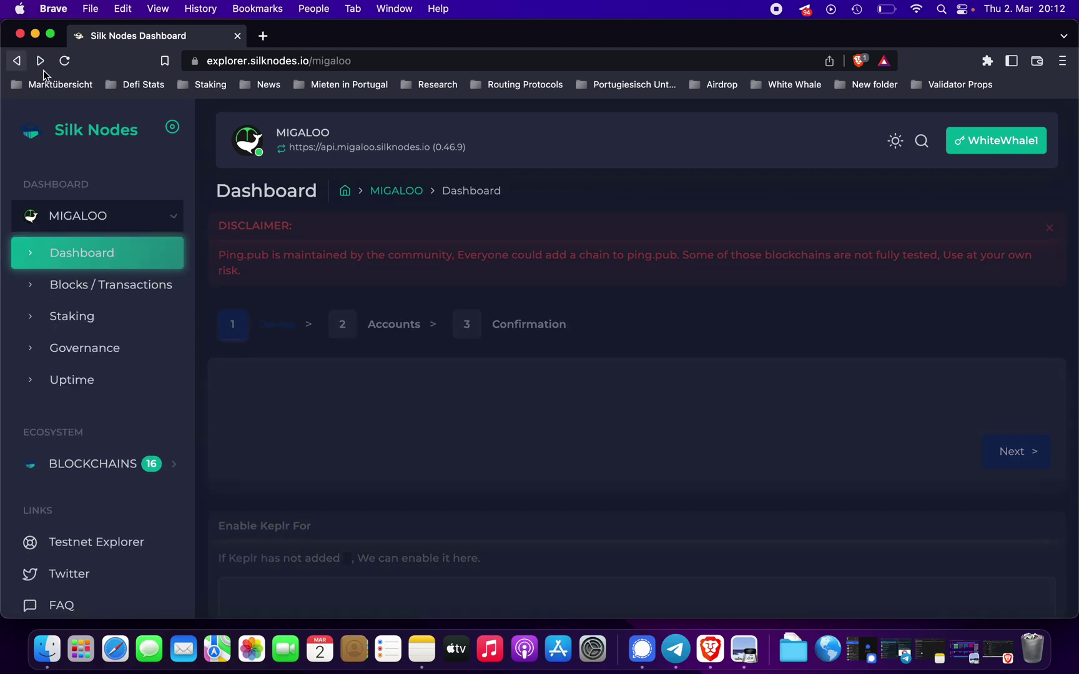
pyautogui.scroll(-3, 582, 500)
pyautogui.click(583, 500)
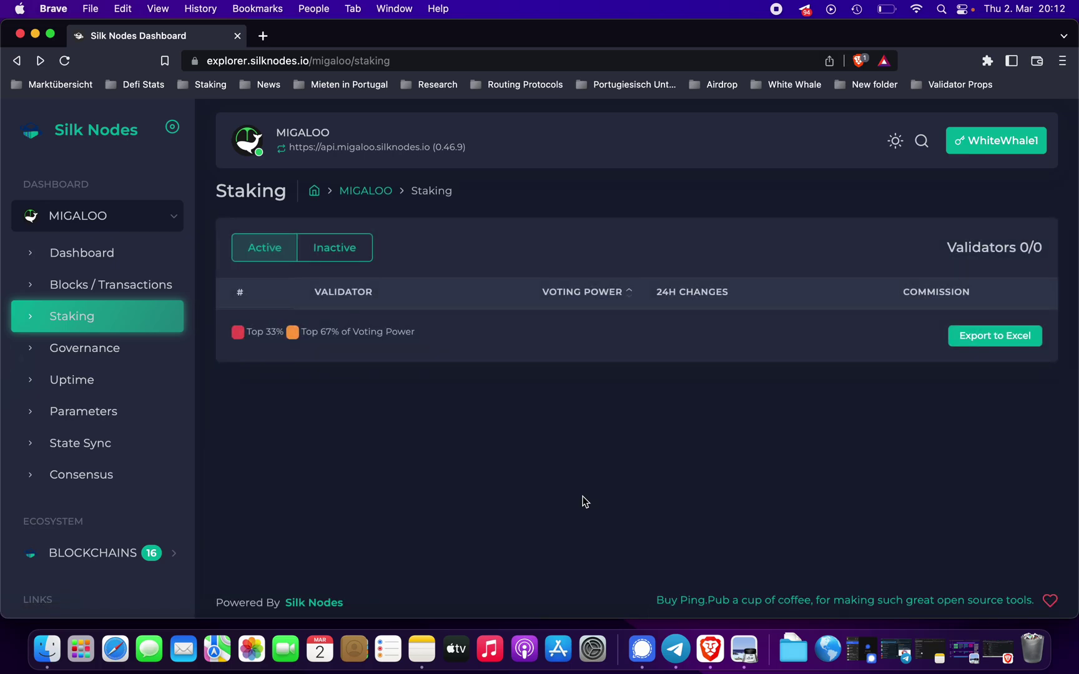
# Step: Go back to the Migaloo dashboard and review the assets section
pyautogui.click(81, 266)
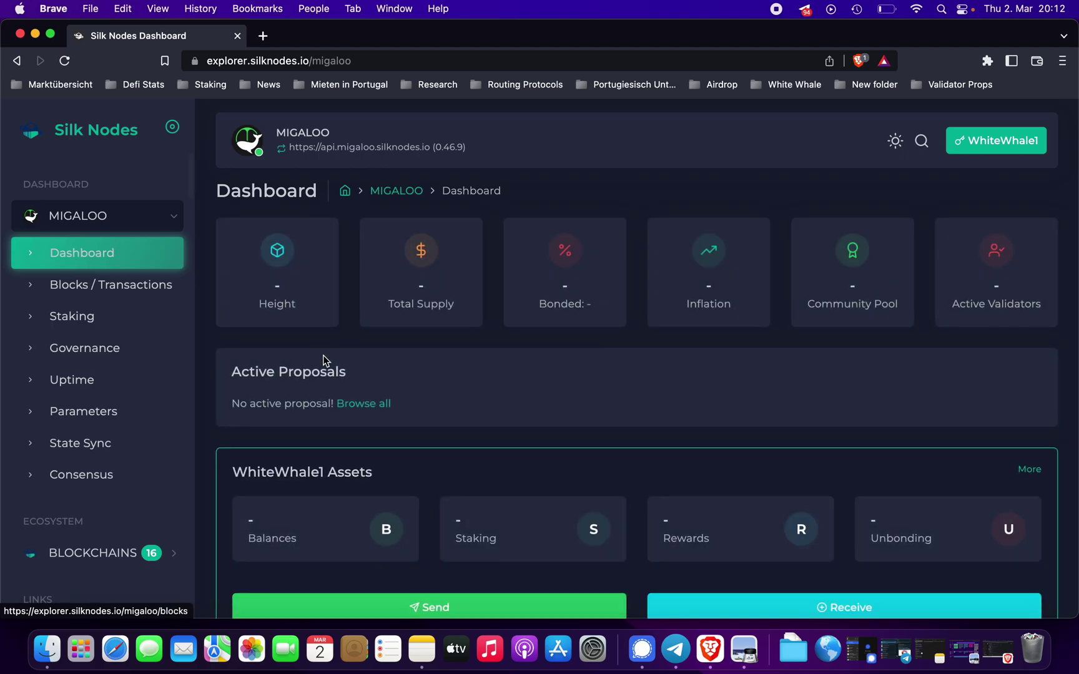
pyautogui.scroll(-5, 600, 451)
pyautogui.scroll(3, 600, 446)
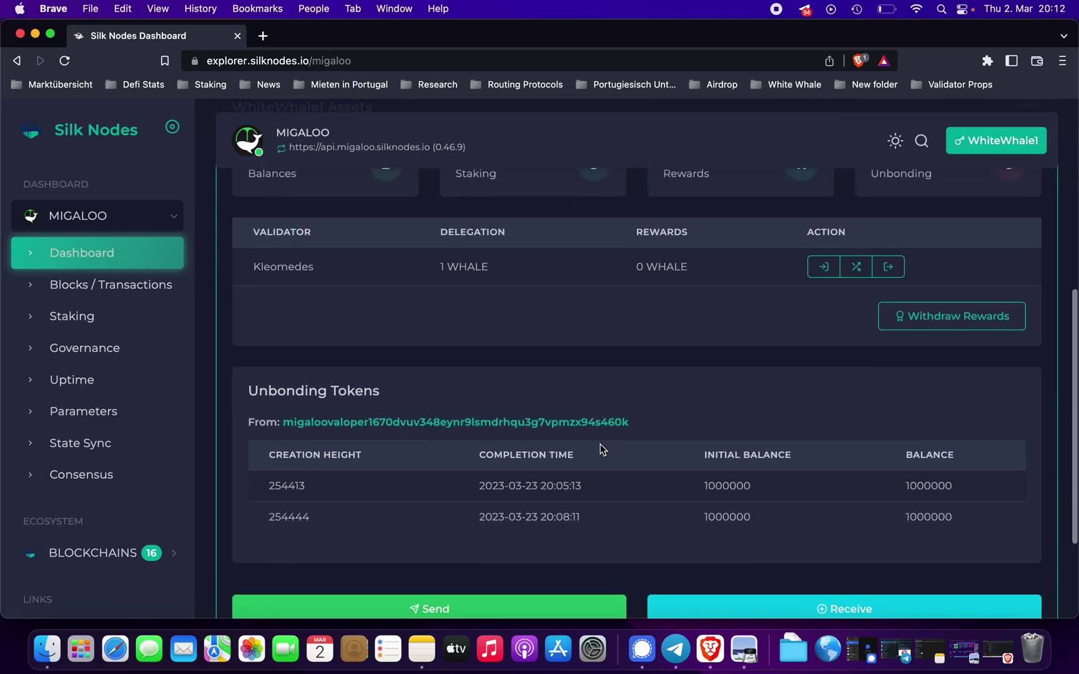
pyautogui.scroll(1, 601, 450)
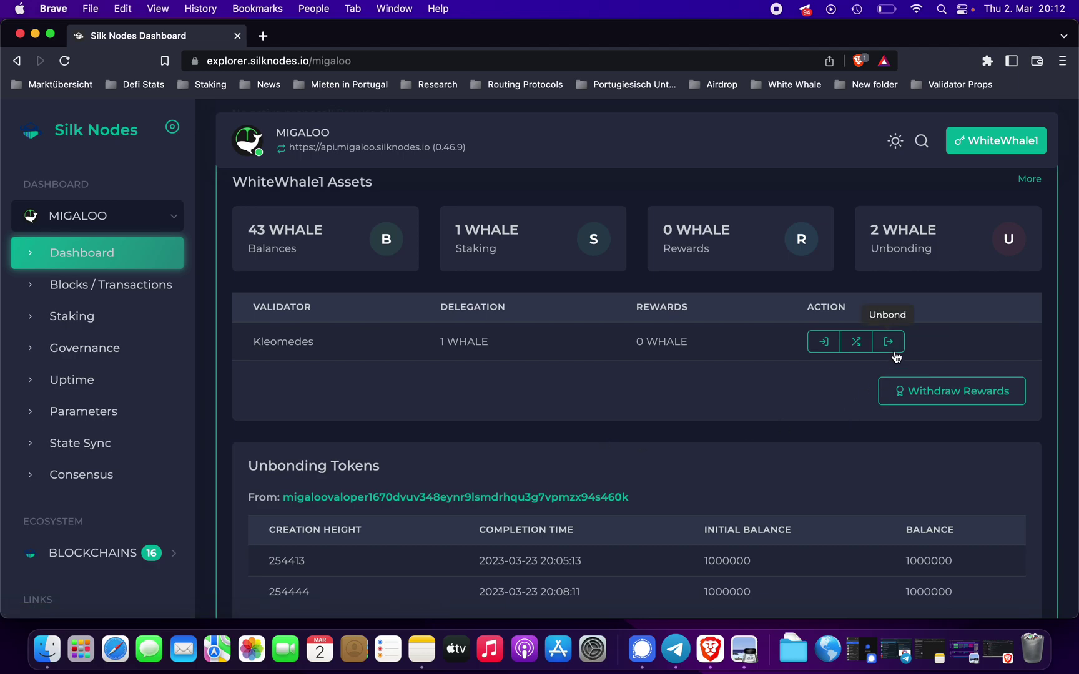
# Step: Open Redelegate for Kleomedes, browse the To Validator list, then cancel it
pyautogui.click(856, 345)
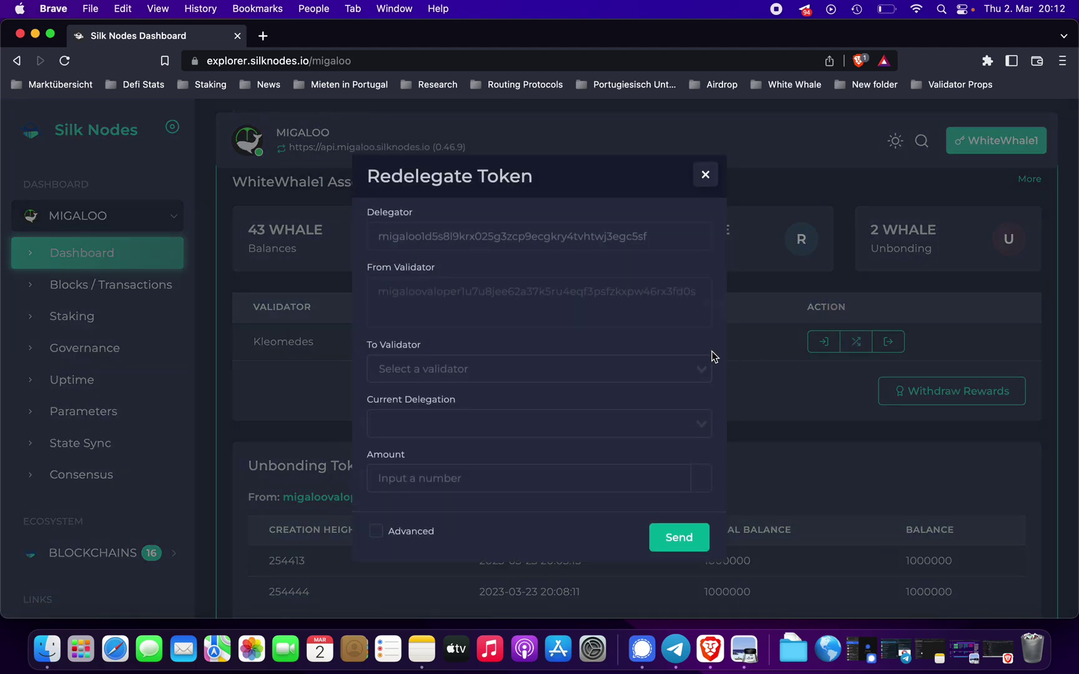
pyautogui.click(569, 369)
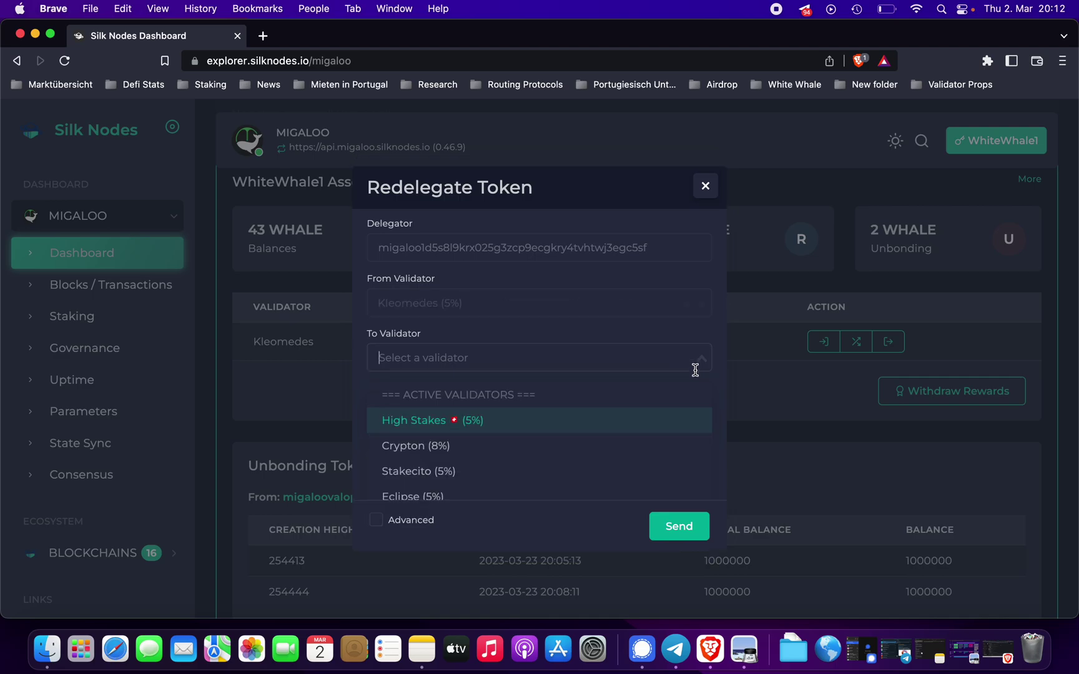
pyautogui.scroll(-6, 590, 475)
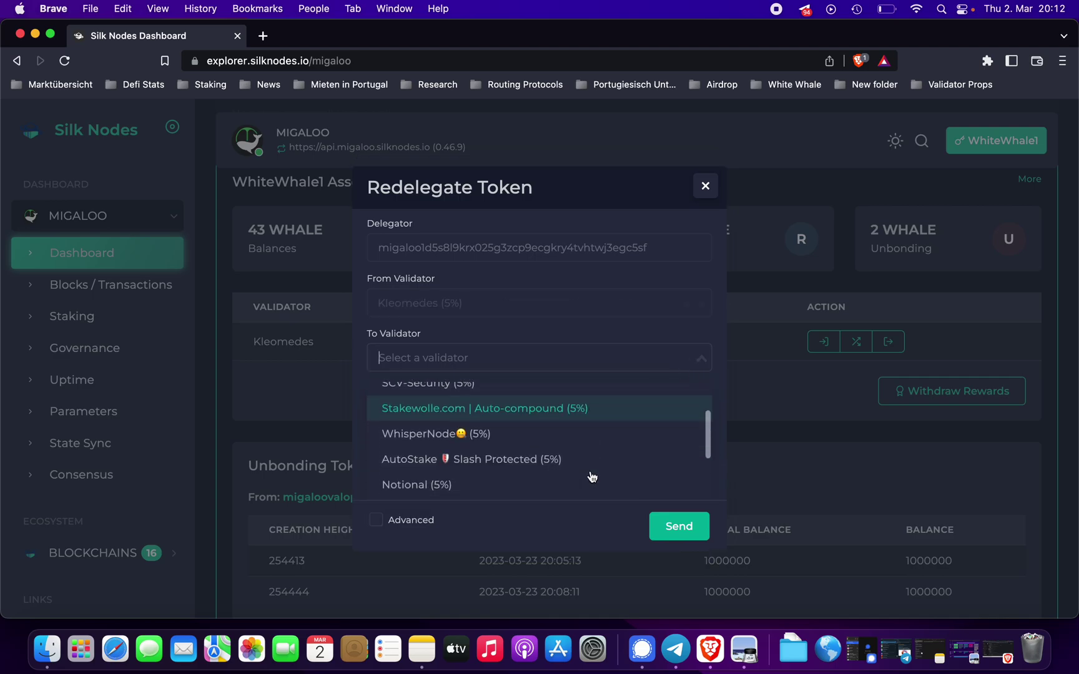
pyautogui.scroll(-2, 590, 477)
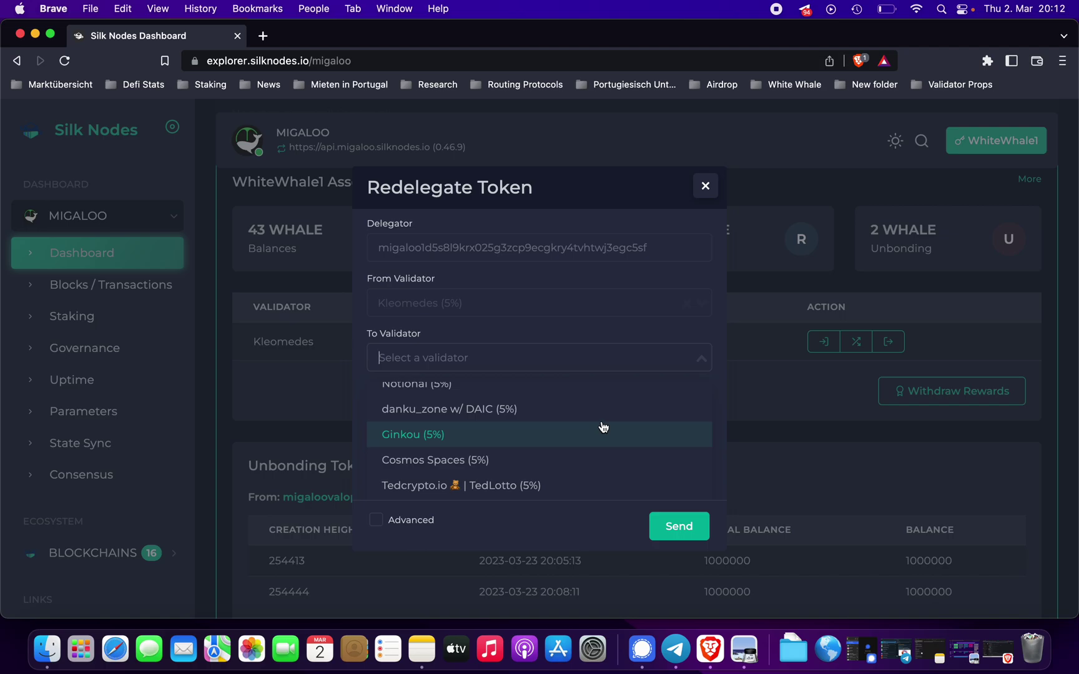
pyautogui.click(706, 185)
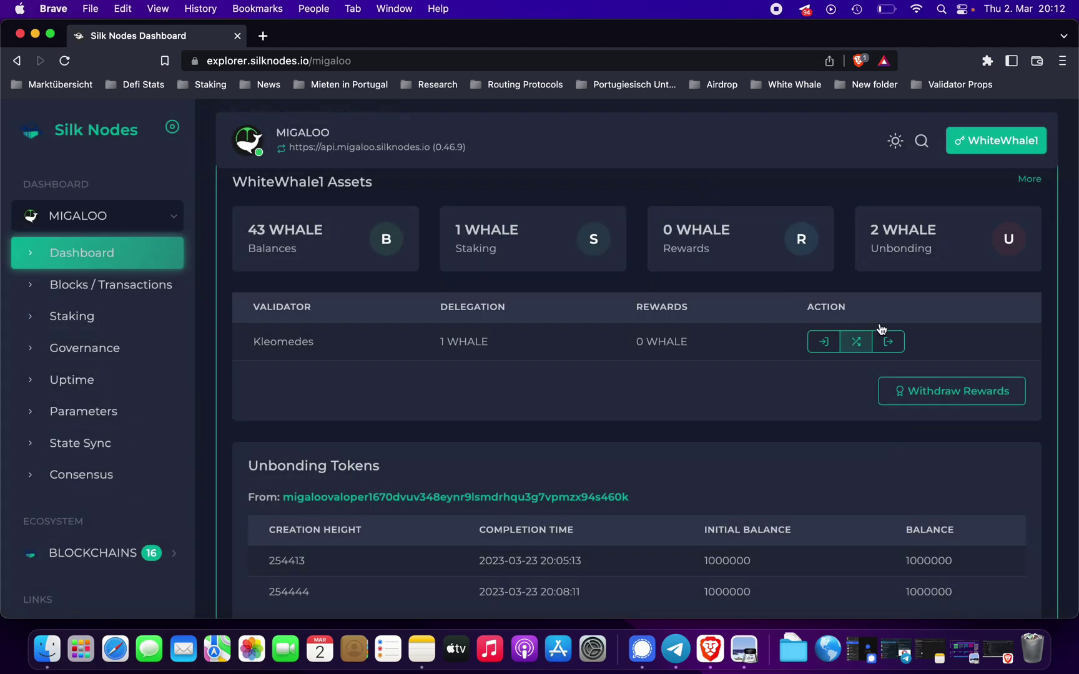
# Step: Unbond 1 WHALE from Kleomedes and send the request to Keplr for approval
pyautogui.click(888, 342)
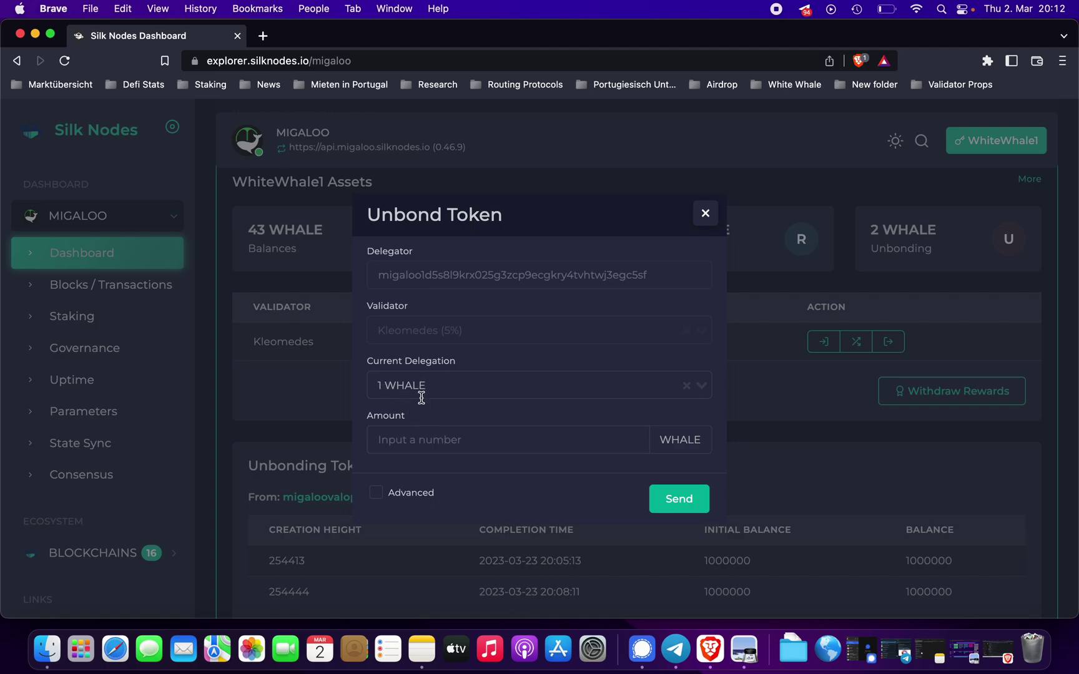
pyautogui.click(437, 441)
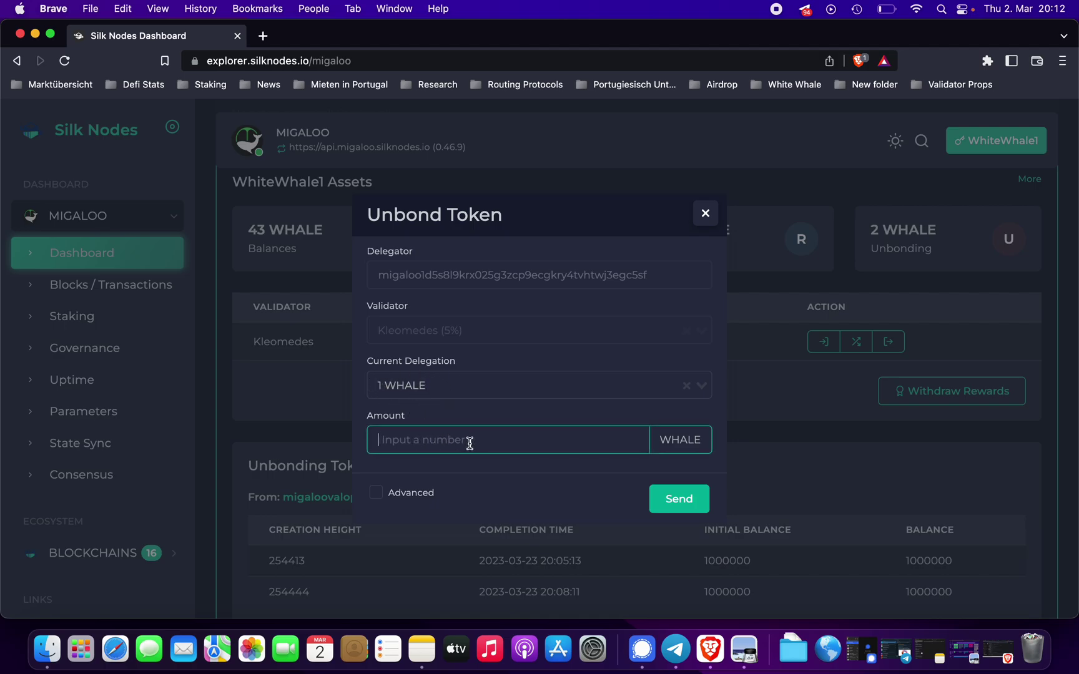
pyautogui.write('1')
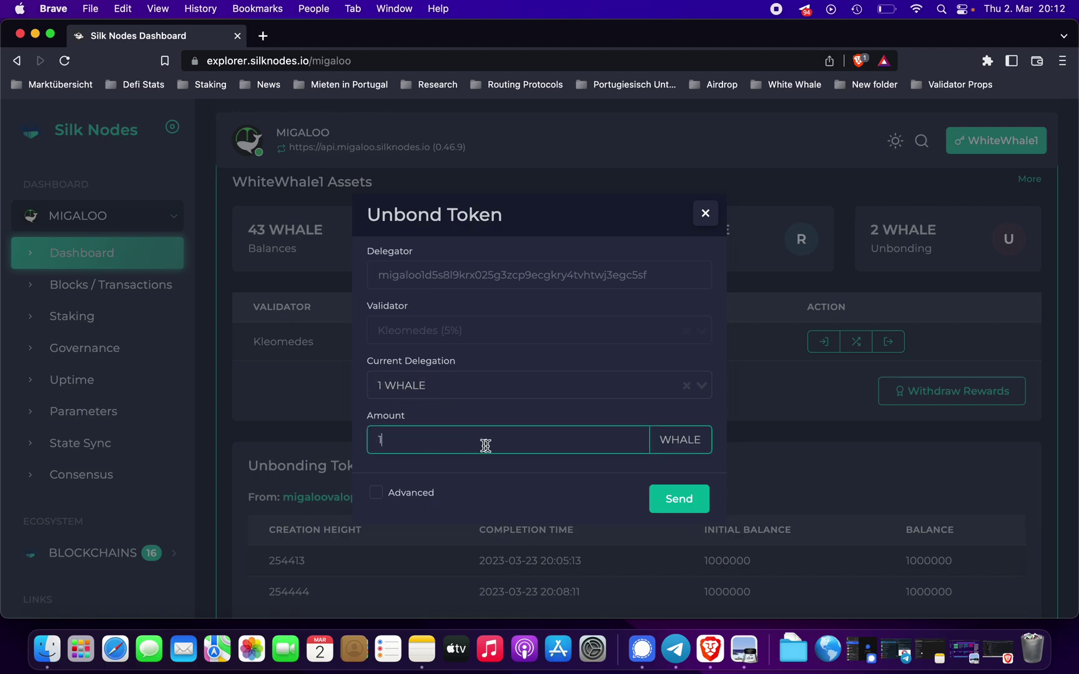
pyautogui.click(669, 503)
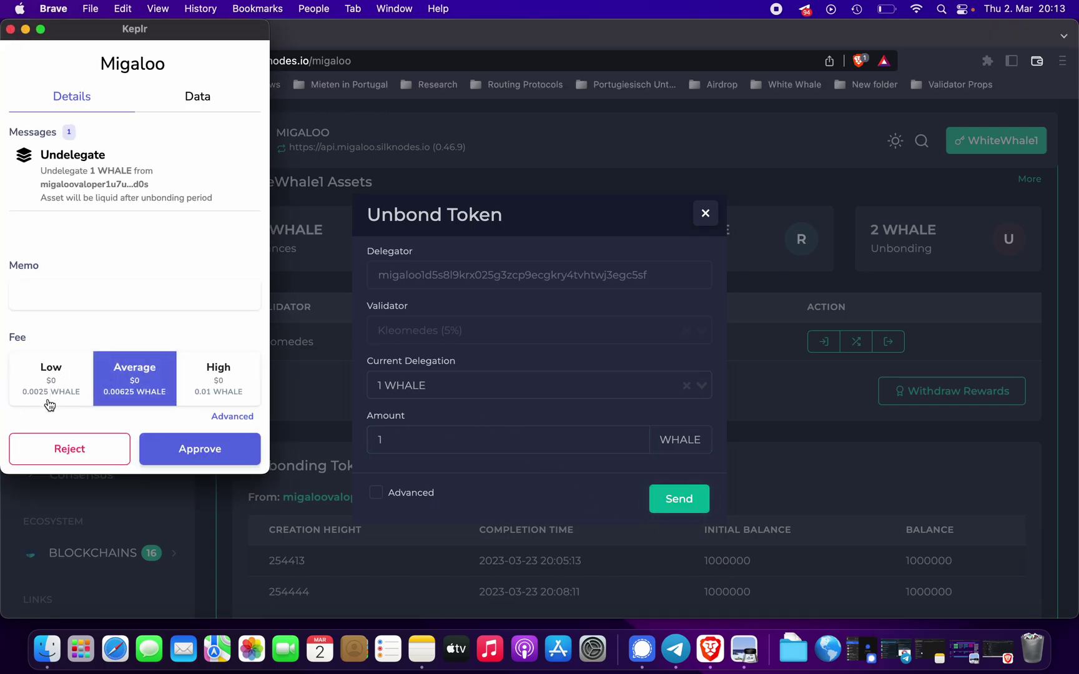
# Step: Approve the Keplr transaction undelegating 1 WHALE from Kleomedes
pyautogui.click(191, 457)
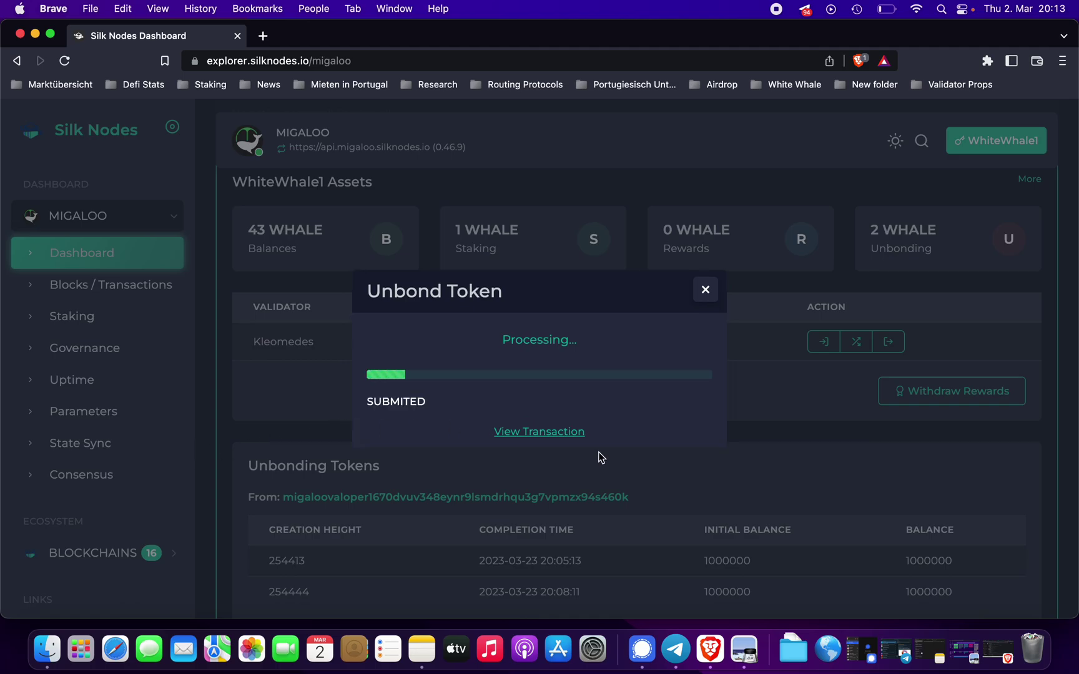